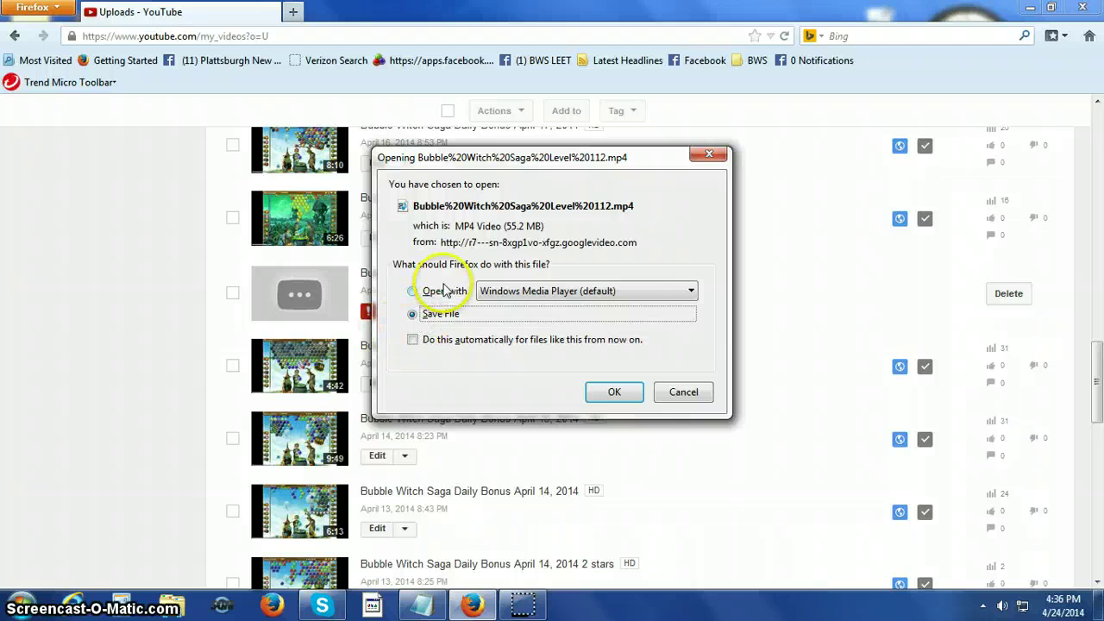
# Save the 'Bubble Witch Saga Level 112' MP4 video to disk
pyautogui.click(612, 393)
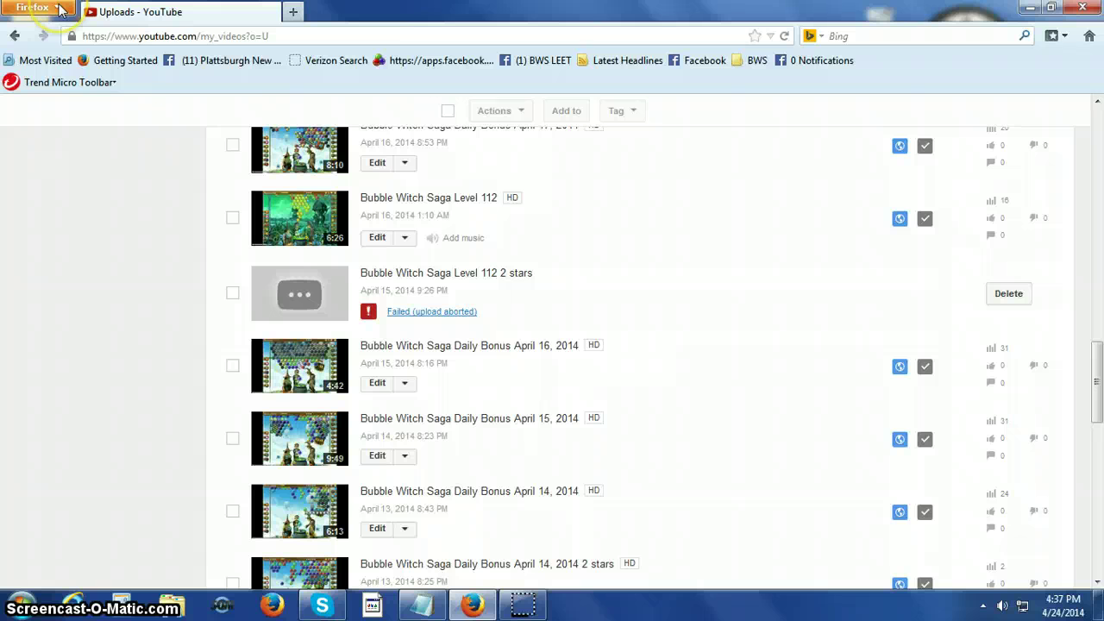
pyautogui.click(59, 9)
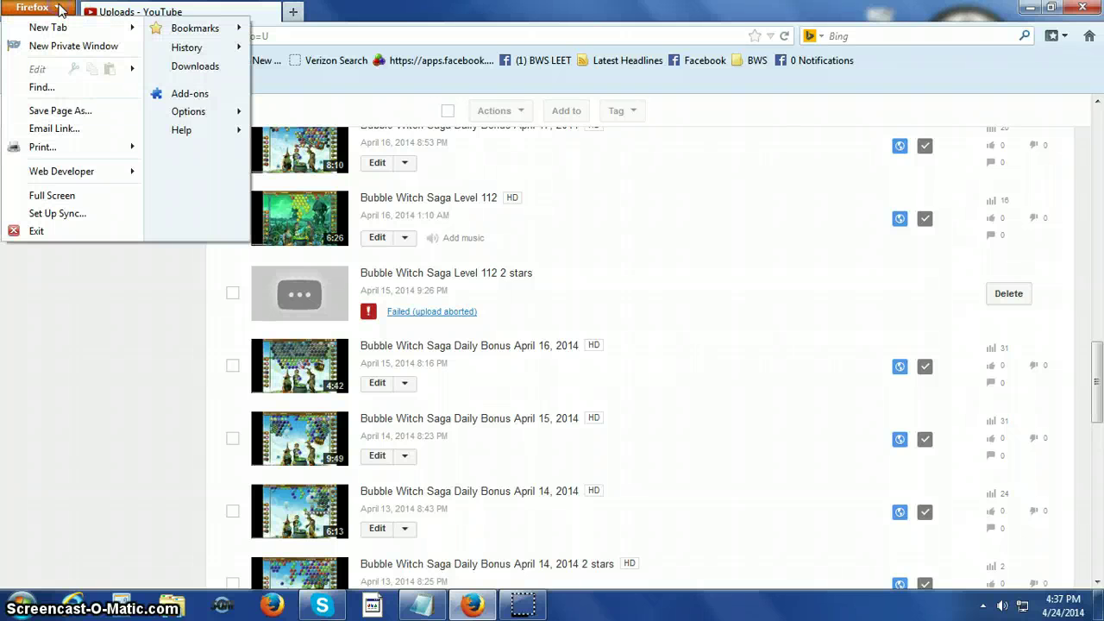
pyautogui.click(198, 69)
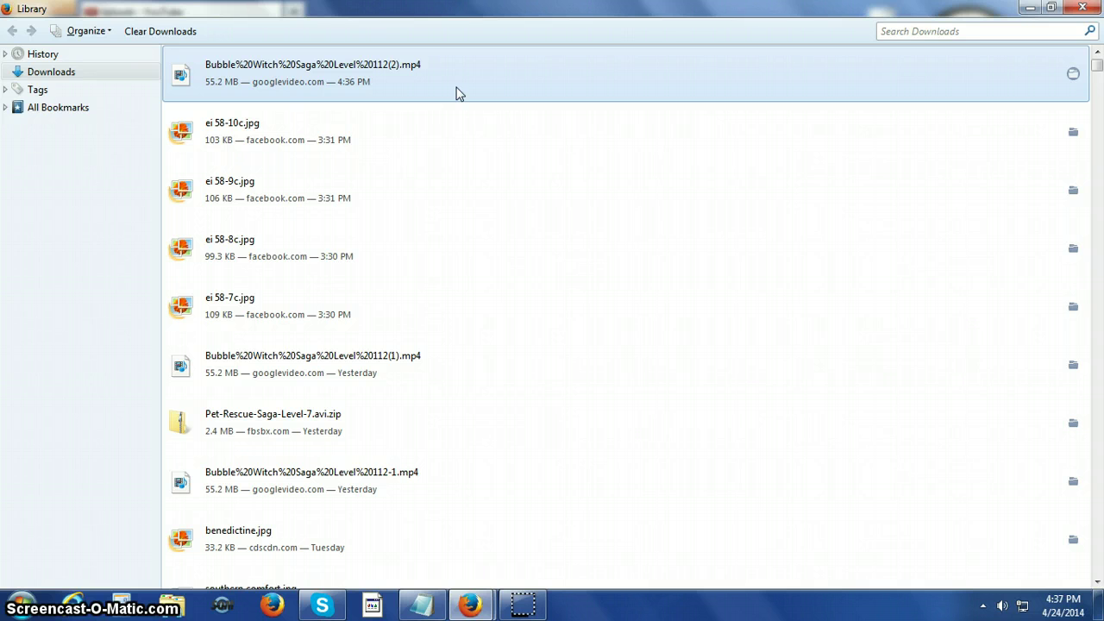
pyautogui.click(457, 90)
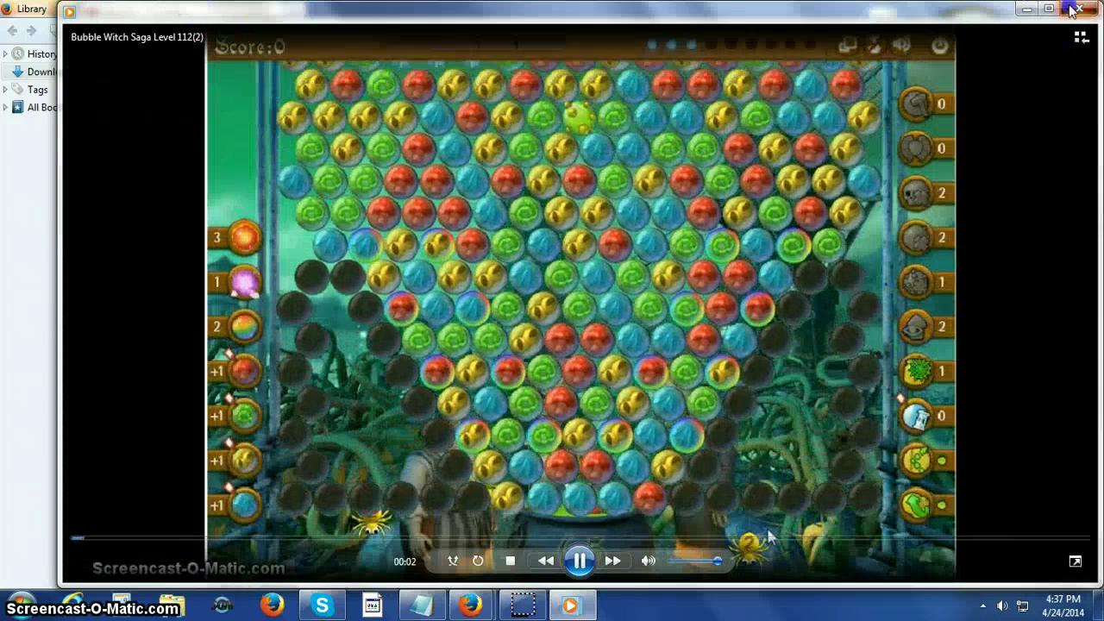
pyautogui.click(1074, 9)
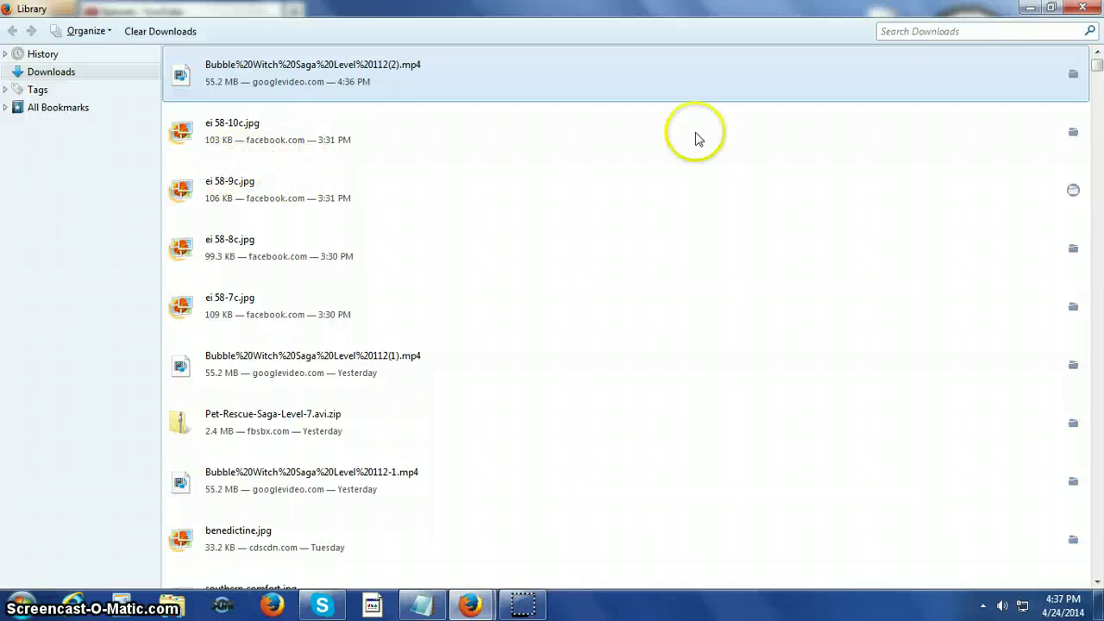
pyautogui.click(1081, 9)
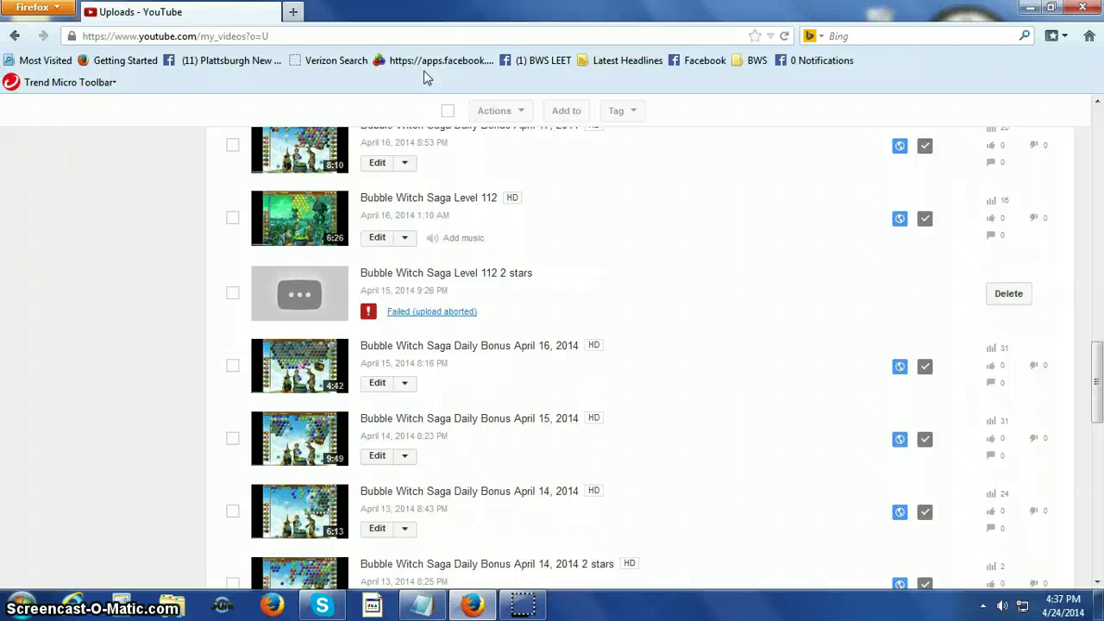
# Open Yahoo Mail from the email folder of Firefox bookmarks
pyautogui.click(60, 10)
pyautogui.moveTo(231, 30)
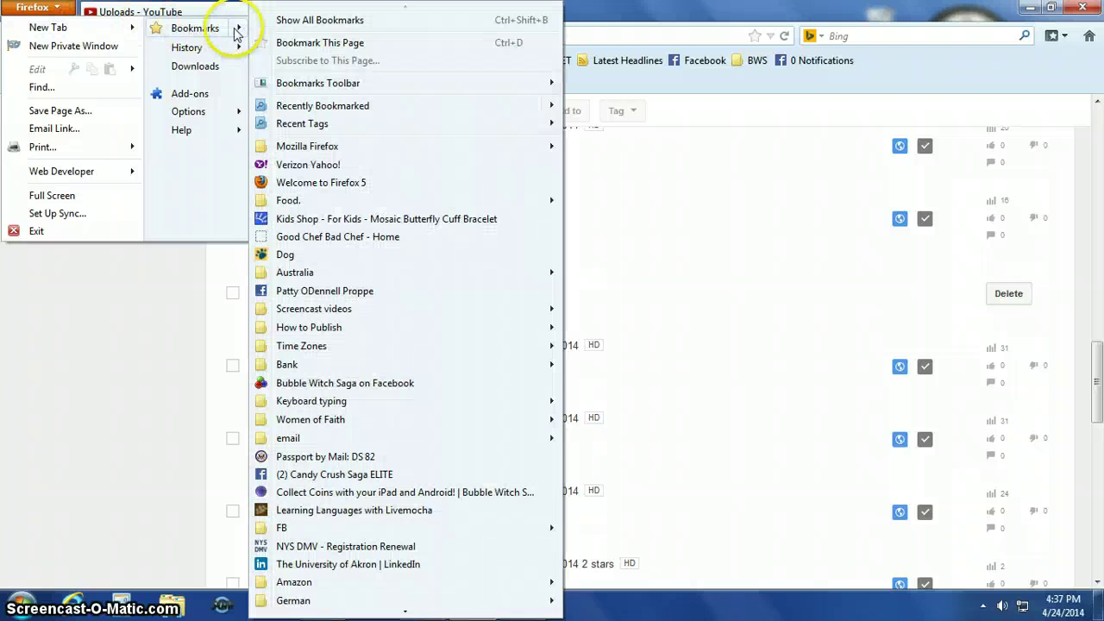
pyautogui.moveTo(285, 438)
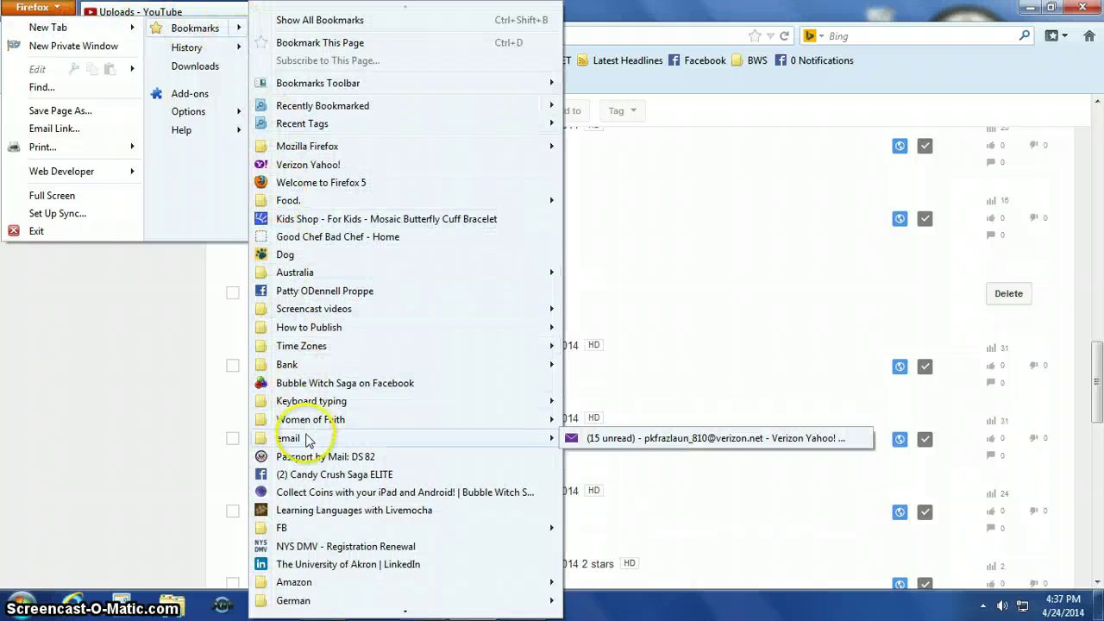
pyautogui.click(615, 441)
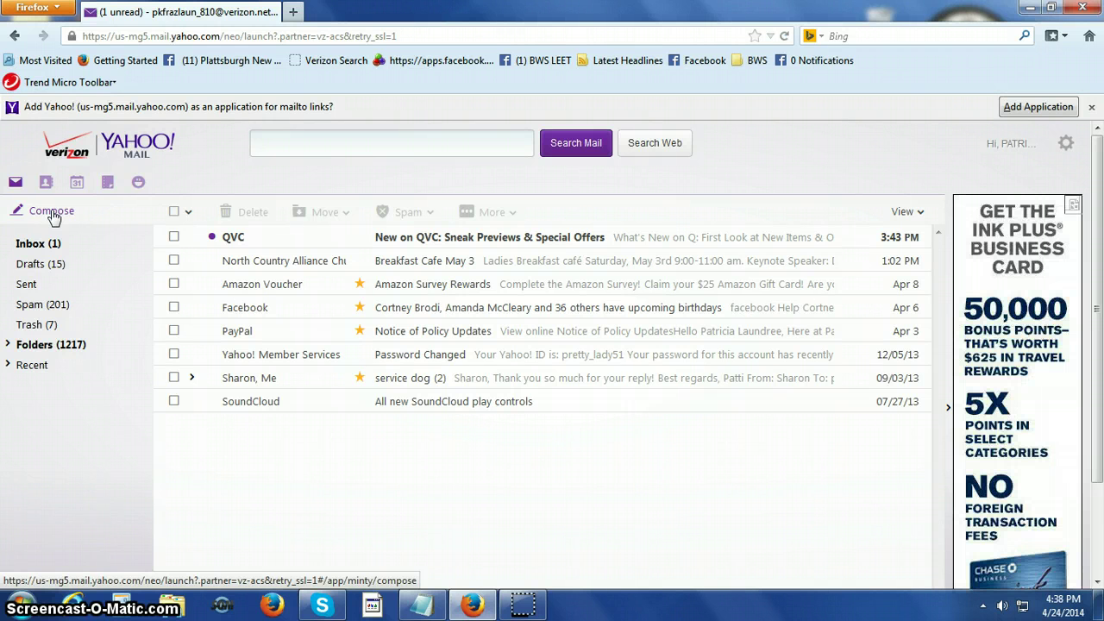
# Compose a new message with the subject 'Bubble Witch Saga Level'
pyautogui.click(53, 216)
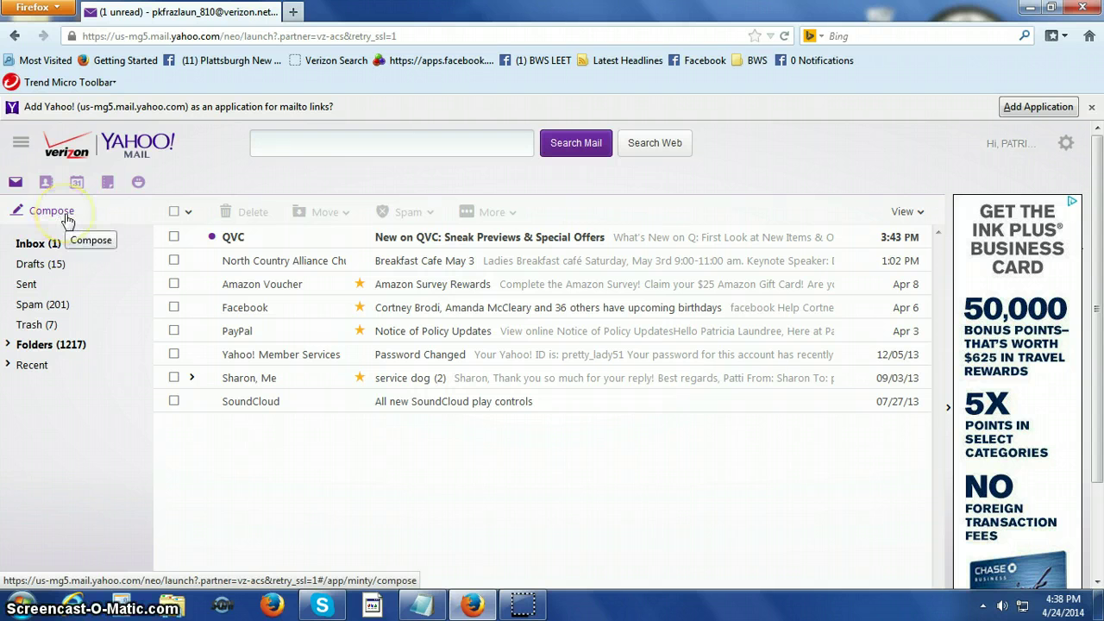
pyautogui.click(67, 217)
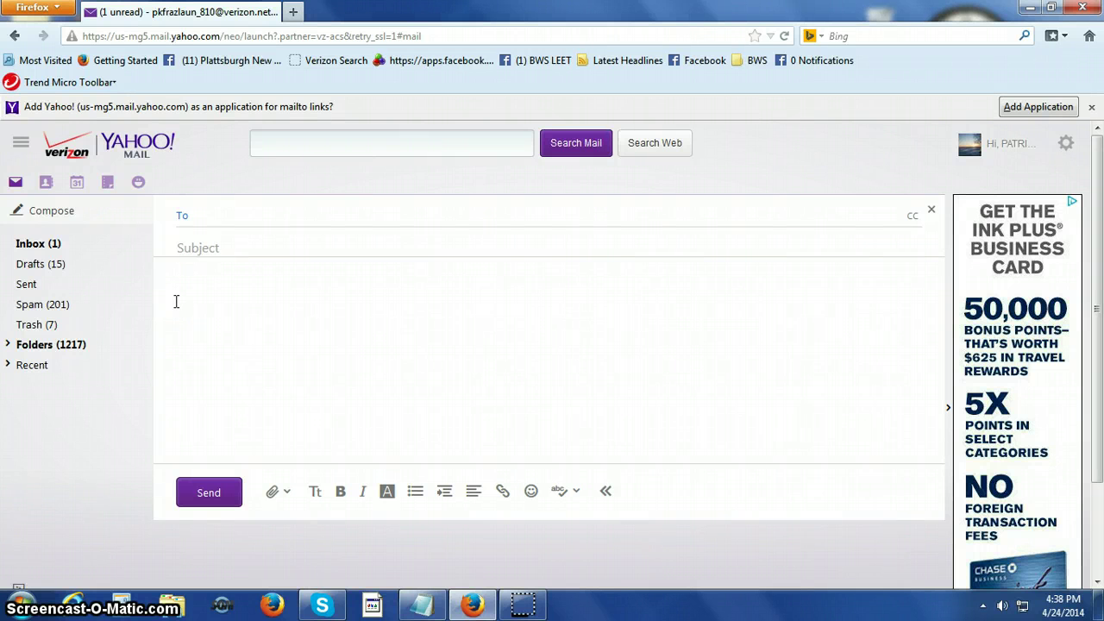
pyautogui.click(190, 276)
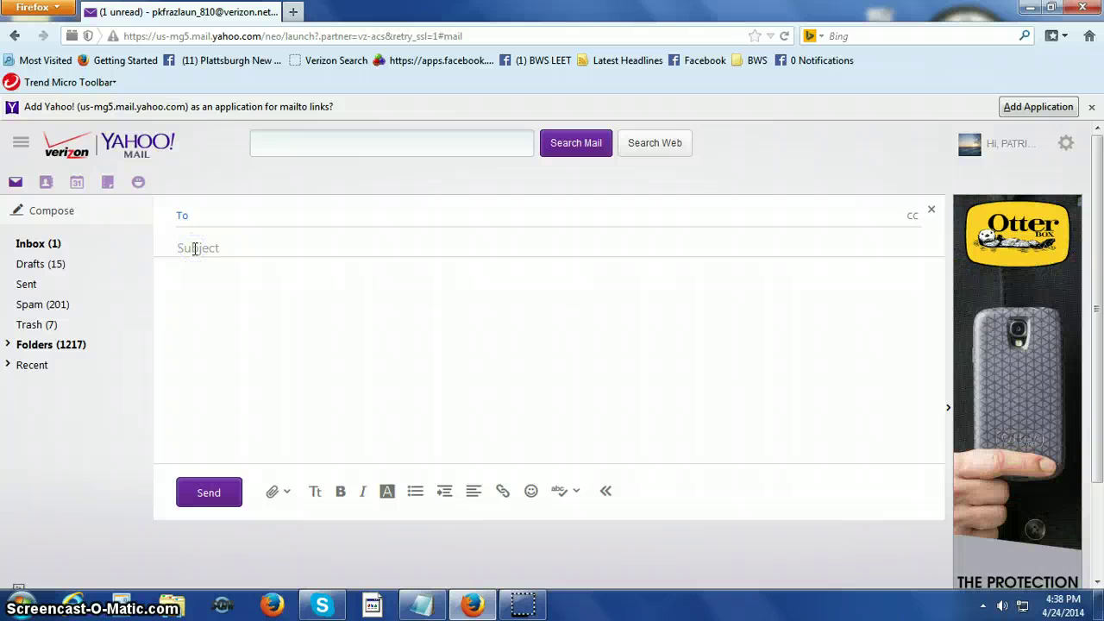
pyautogui.write('I')
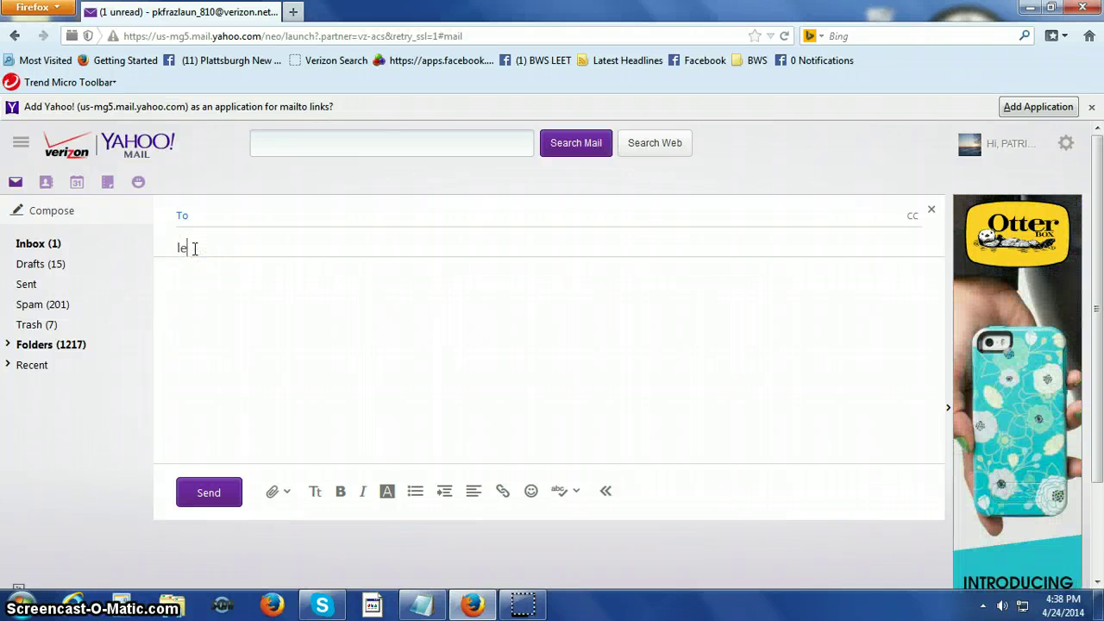
pyautogui.press('BackSpace')
pyautogui.press('BackSpace')
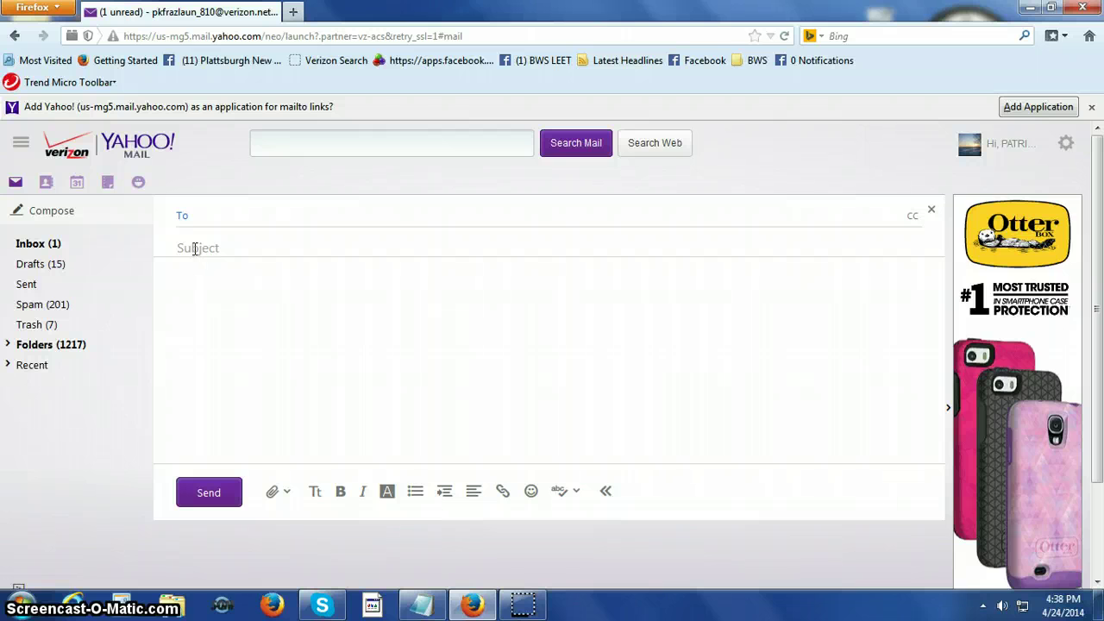
pyautogui.write('Bubble')
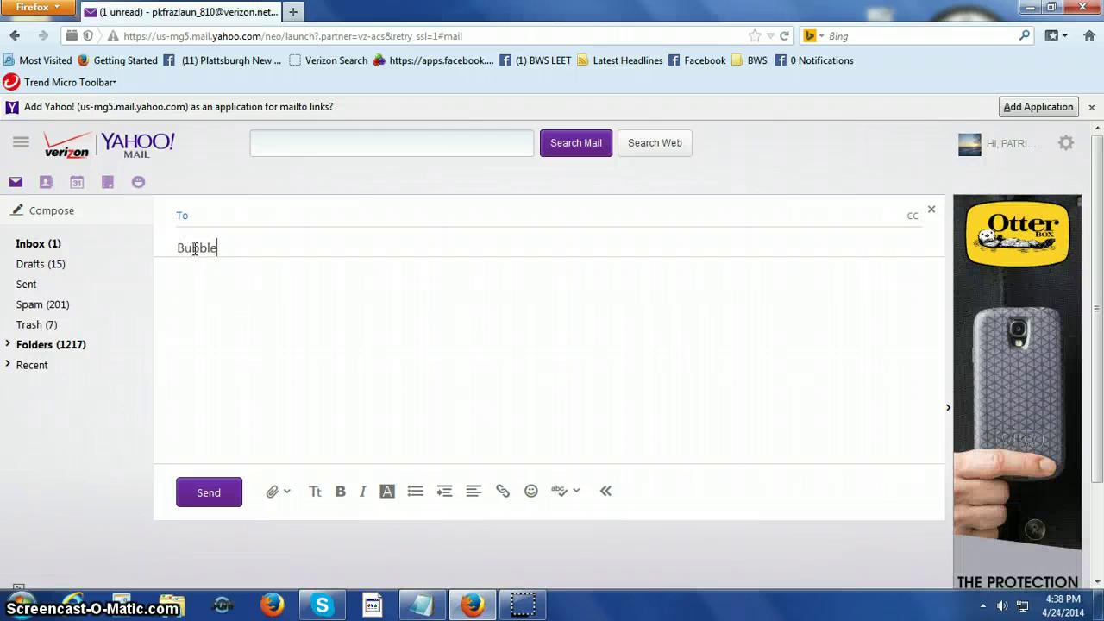
pyautogui.write(' Witch Saga Leve')
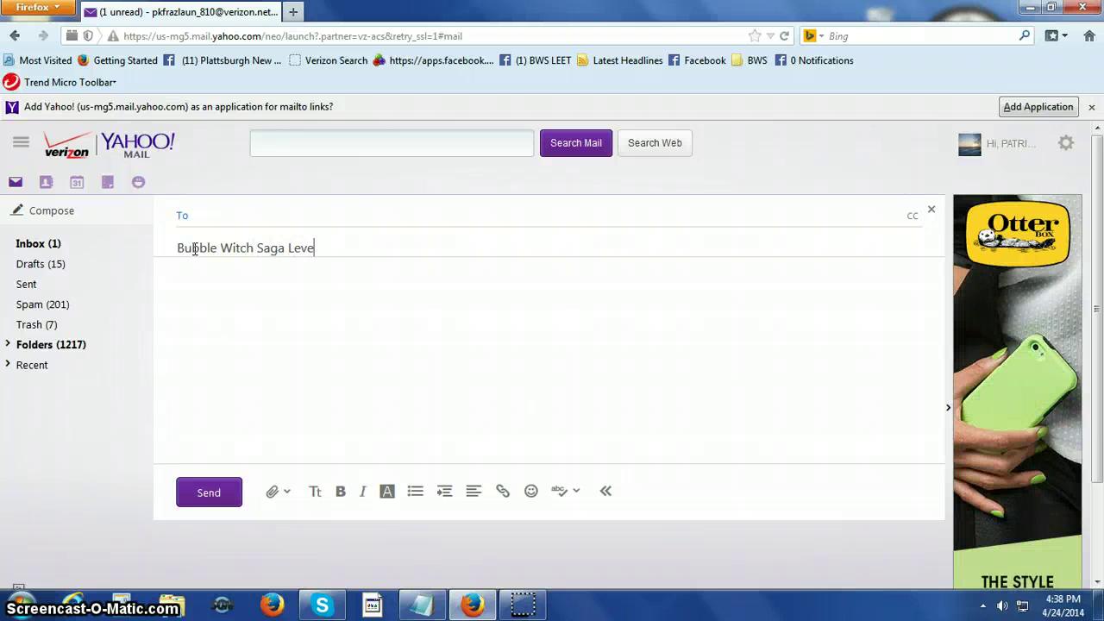
pyautogui.write('l 112')
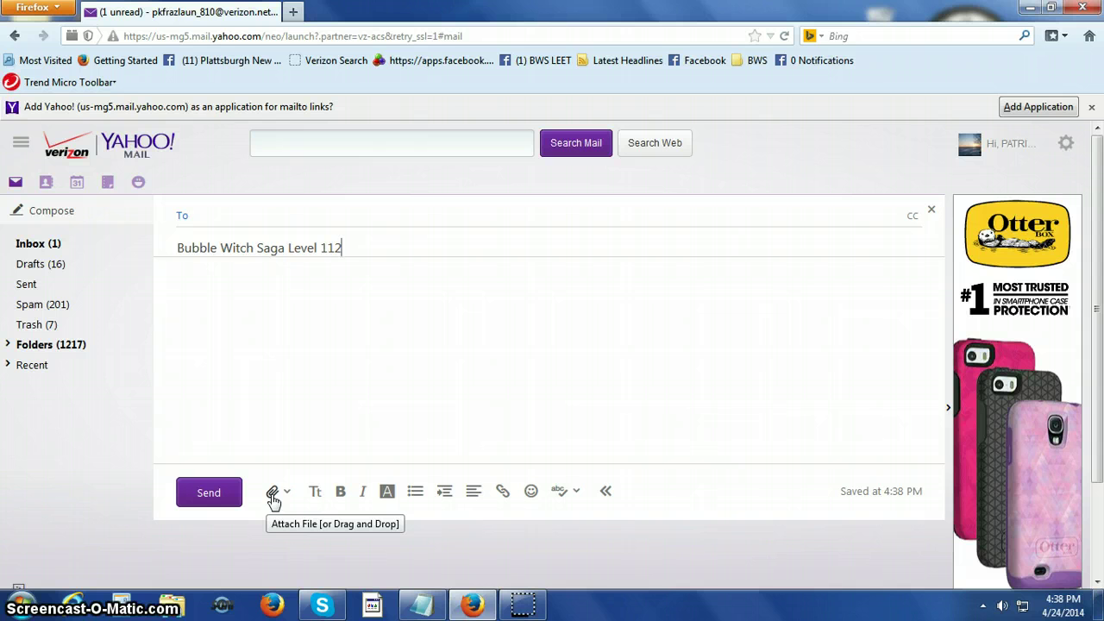
# Attach 'Bubble Witch Saga Level 112 (1).mp4' from the Downloads folder
pyautogui.click(273, 495)
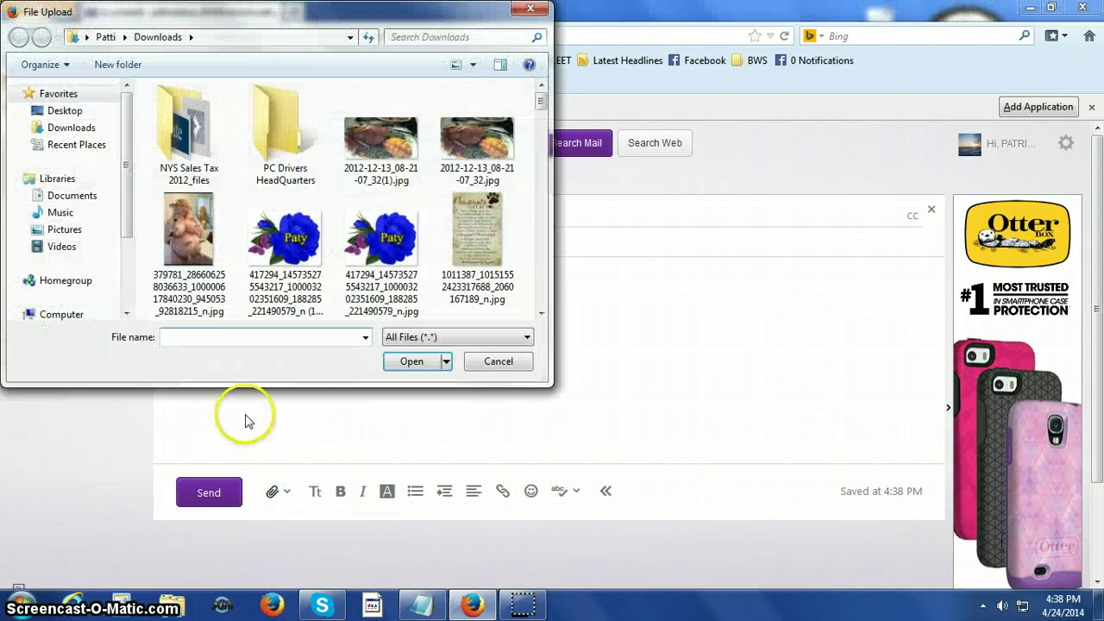
pyautogui.click(72, 136)
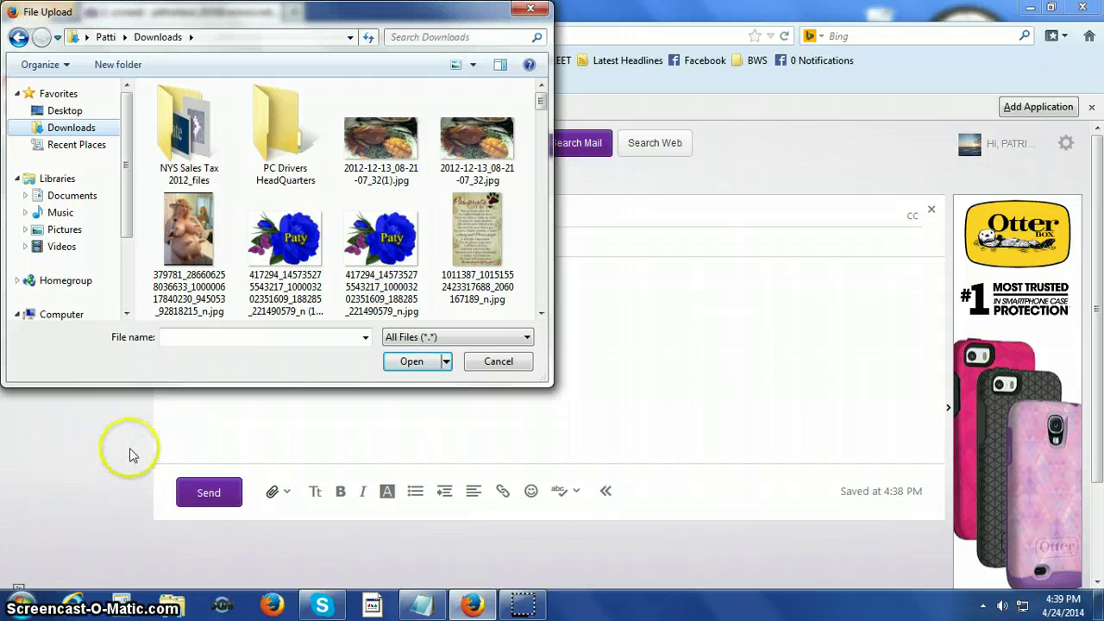
pyautogui.click(69, 195)
pyautogui.click(71, 128)
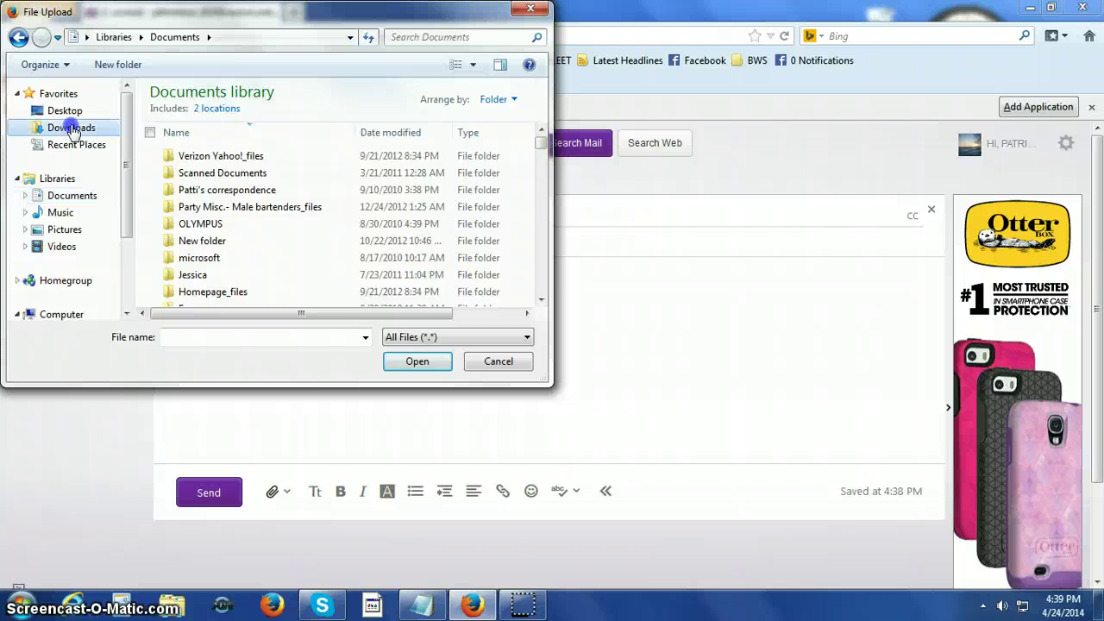
pyautogui.click(540, 104)
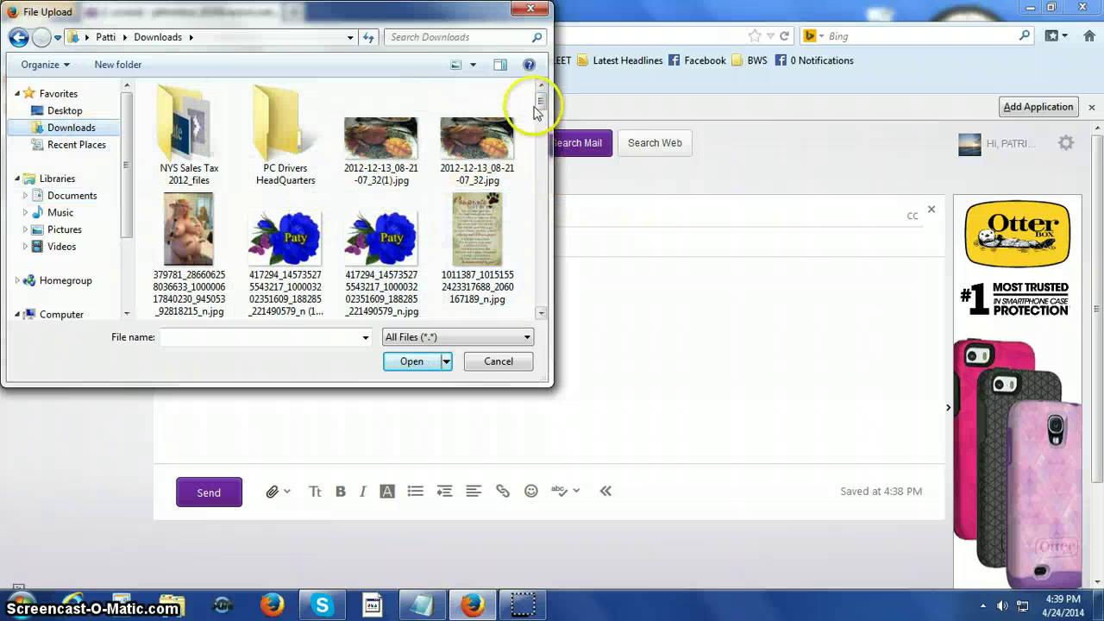
pyautogui.moveTo(540, 103); pyautogui.dragTo(545, 138)
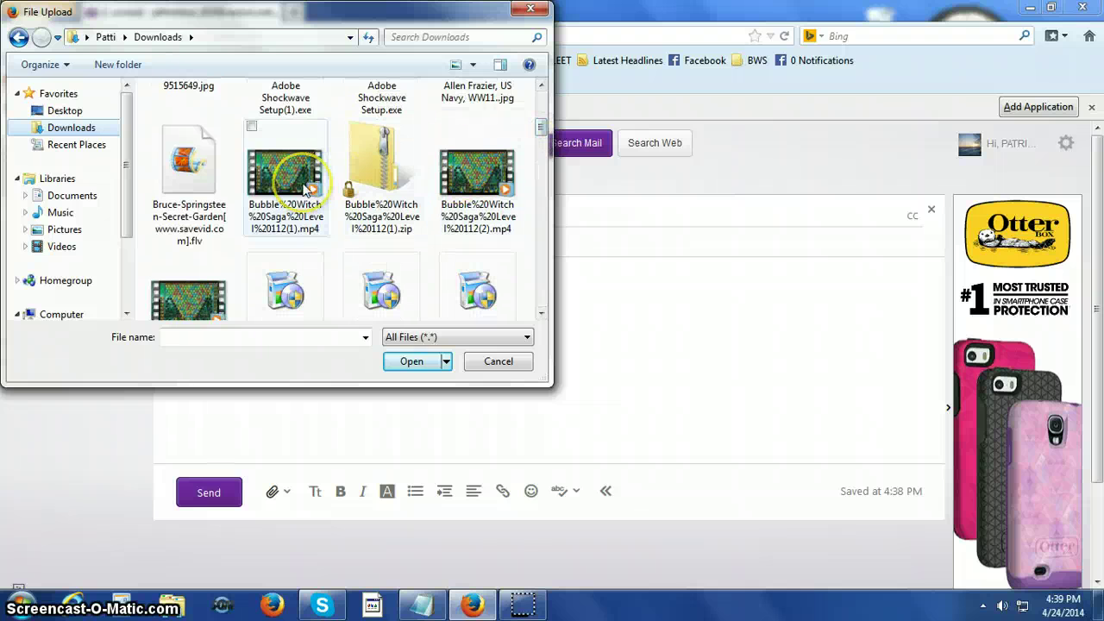
pyautogui.click(293, 229)
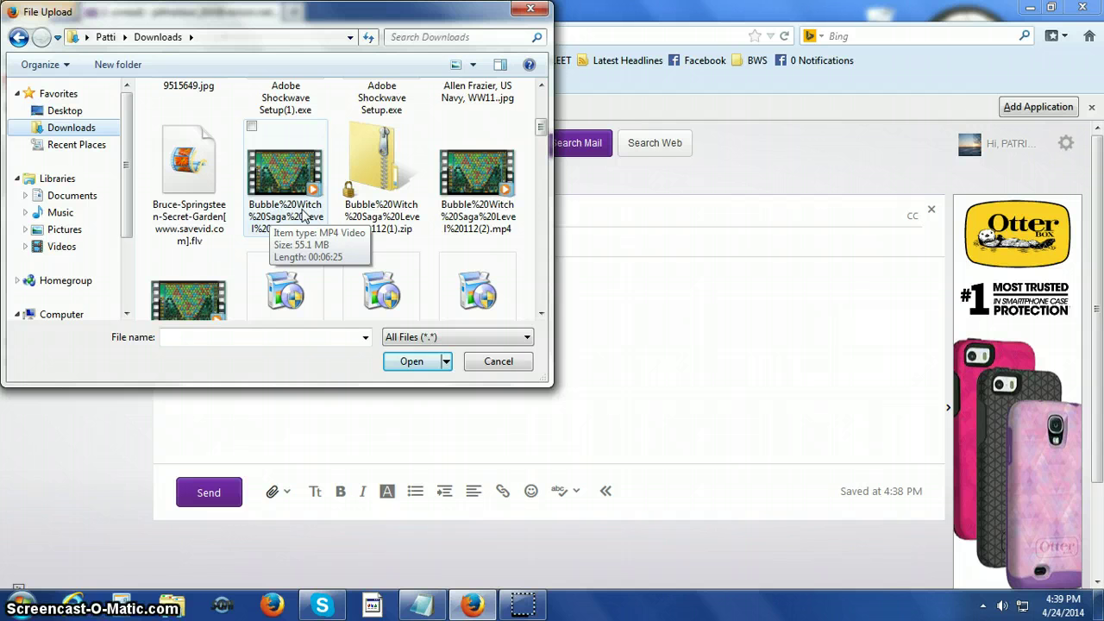
pyautogui.click(302, 215)
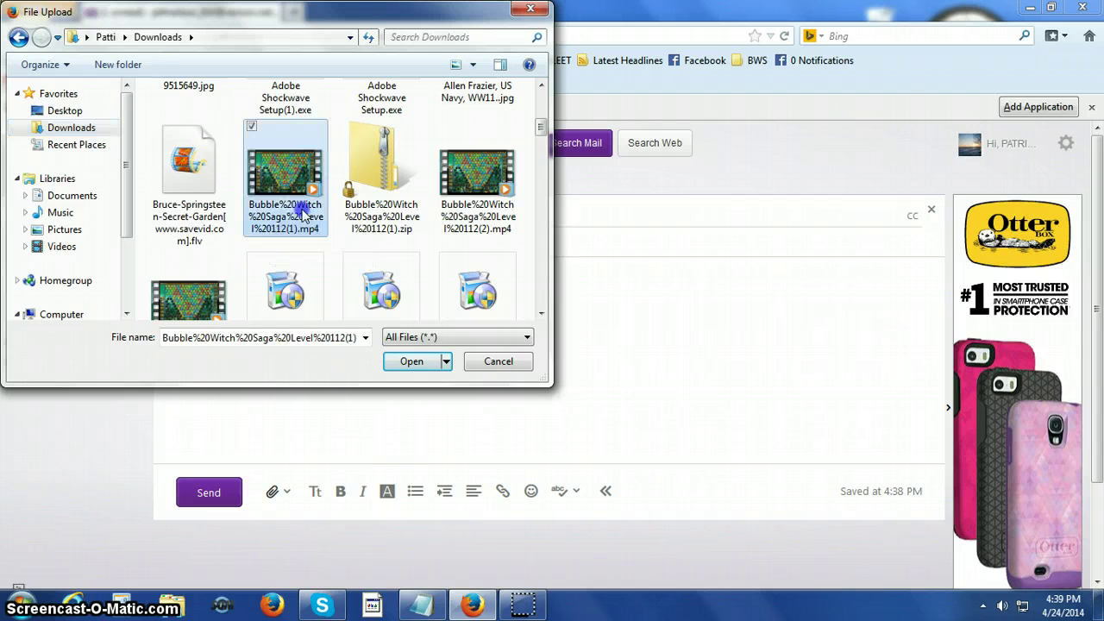
pyautogui.click(411, 362)
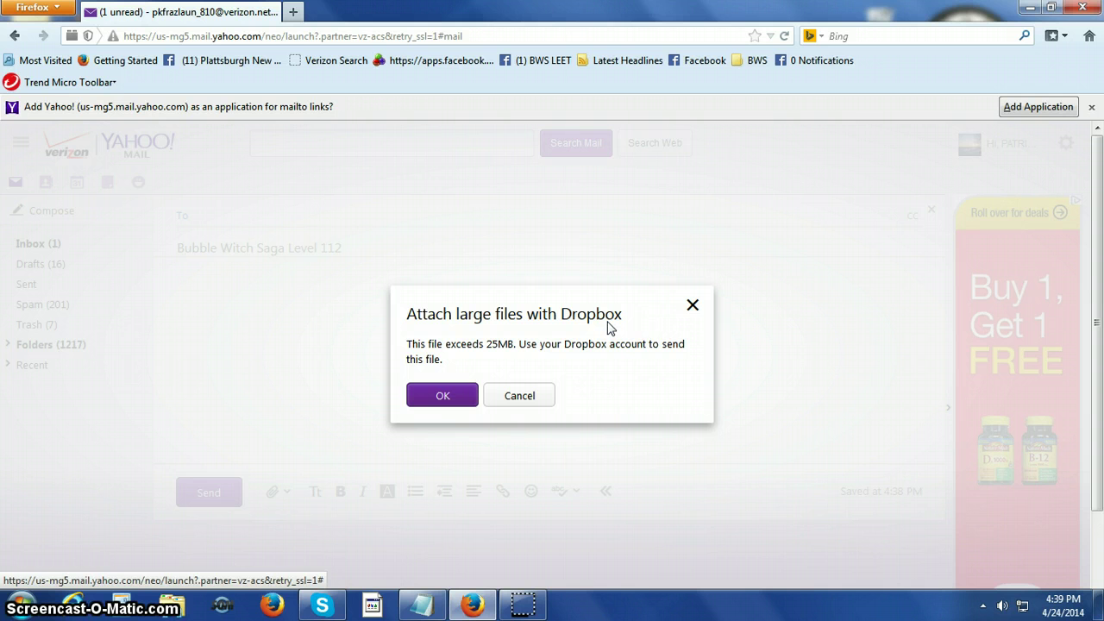
# Accept sending the large MP4 through Dropbox and close the upload dialog once it starts
pyautogui.click(464, 398)
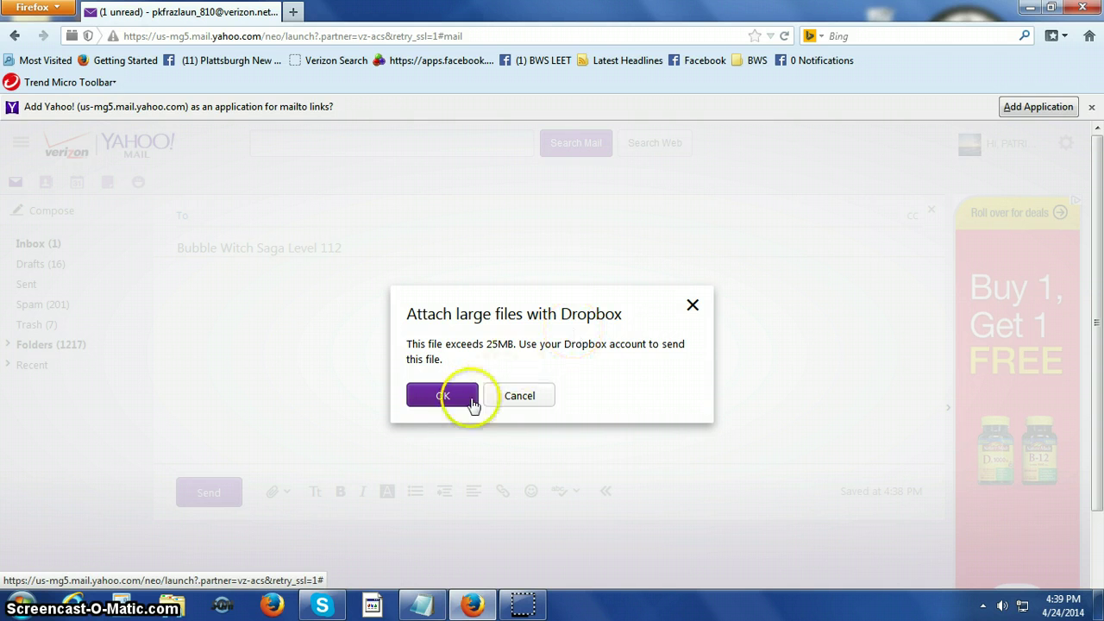
pyautogui.moveTo(439, 412); pyautogui.dragTo(383, 423)
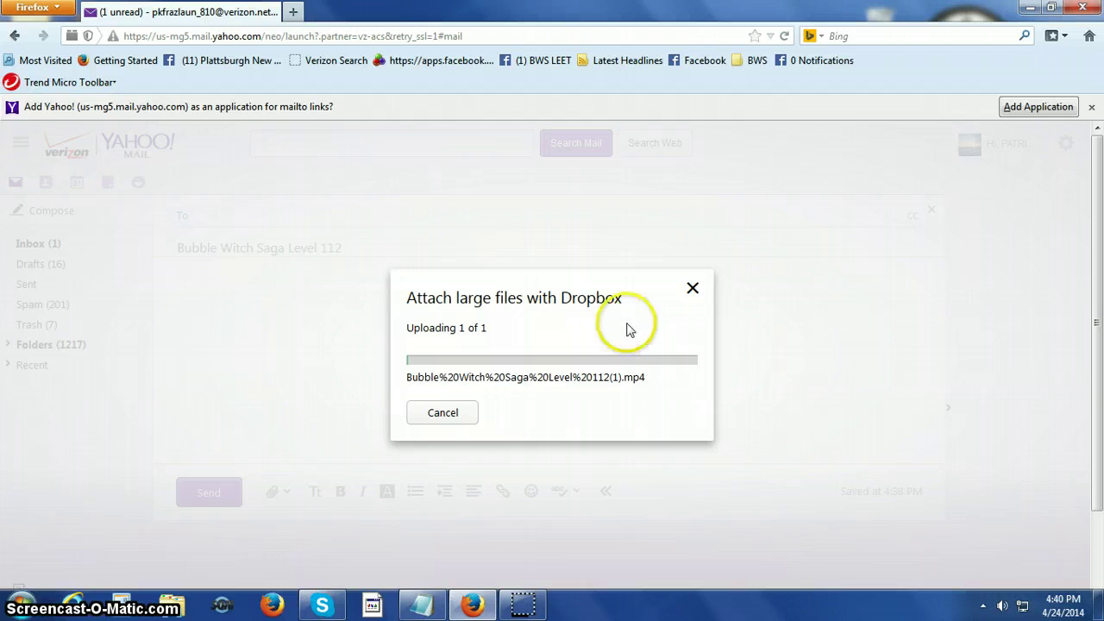
pyautogui.click(693, 290)
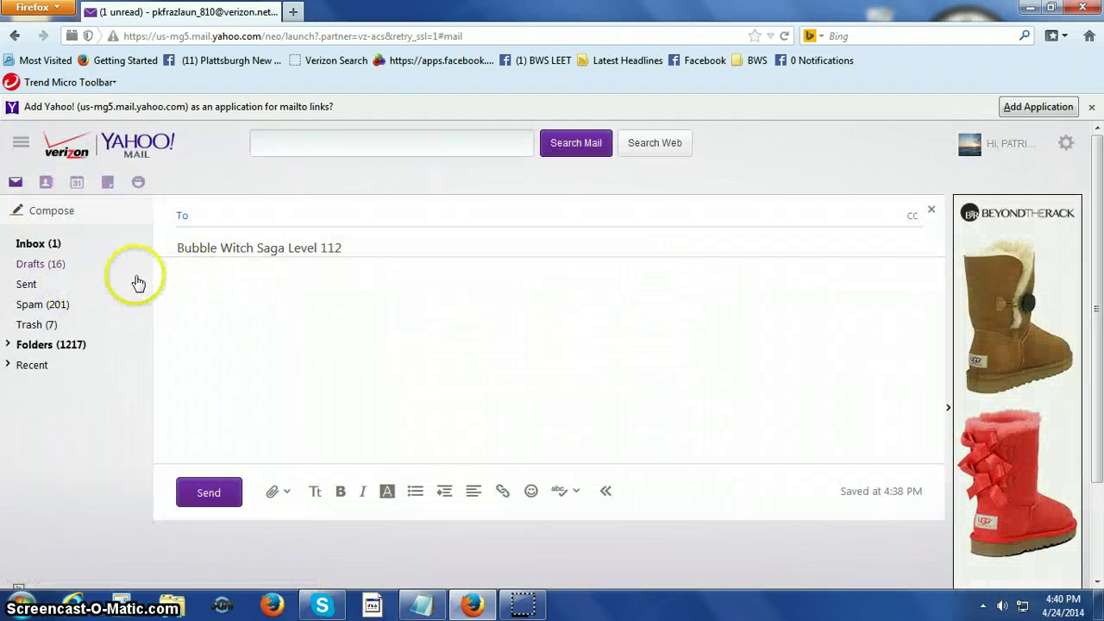
pyautogui.click(74, 346)
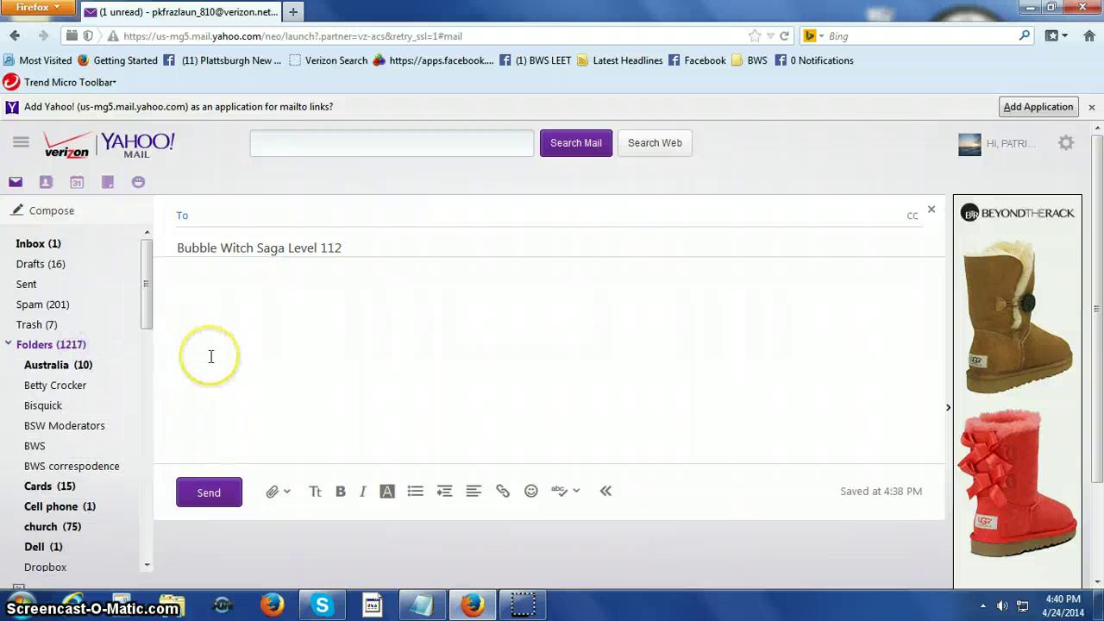
# Open the earlier 'Bubble Witch Saga Level 112' email in the contact's folder to view its Dropbox link
pyautogui.scroll(-2, 78, 488)
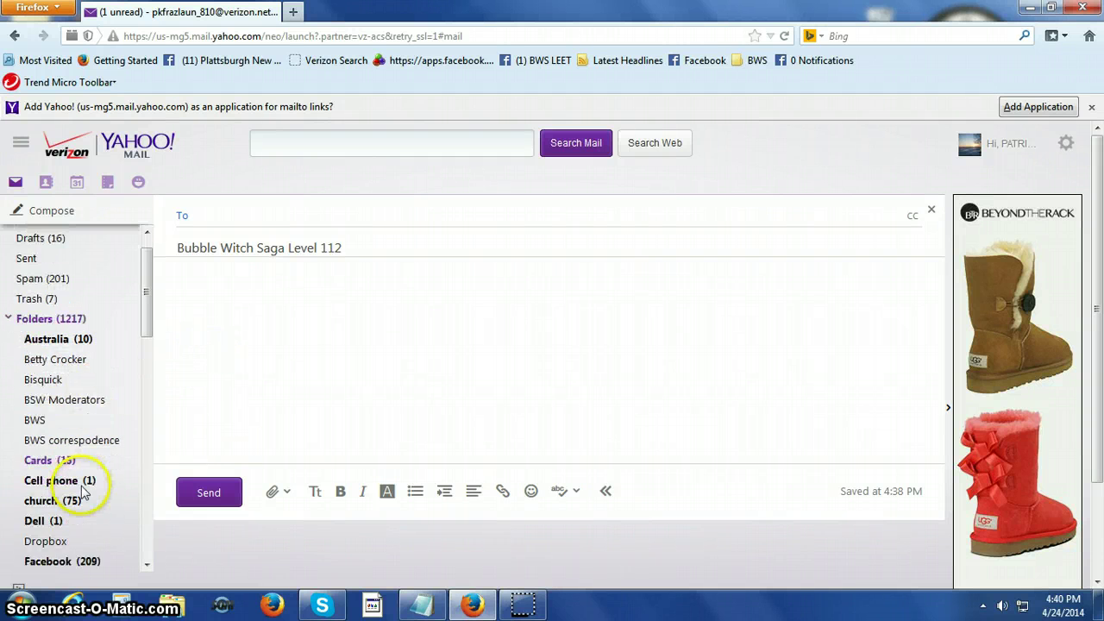
pyautogui.scroll(-1, 77, 431)
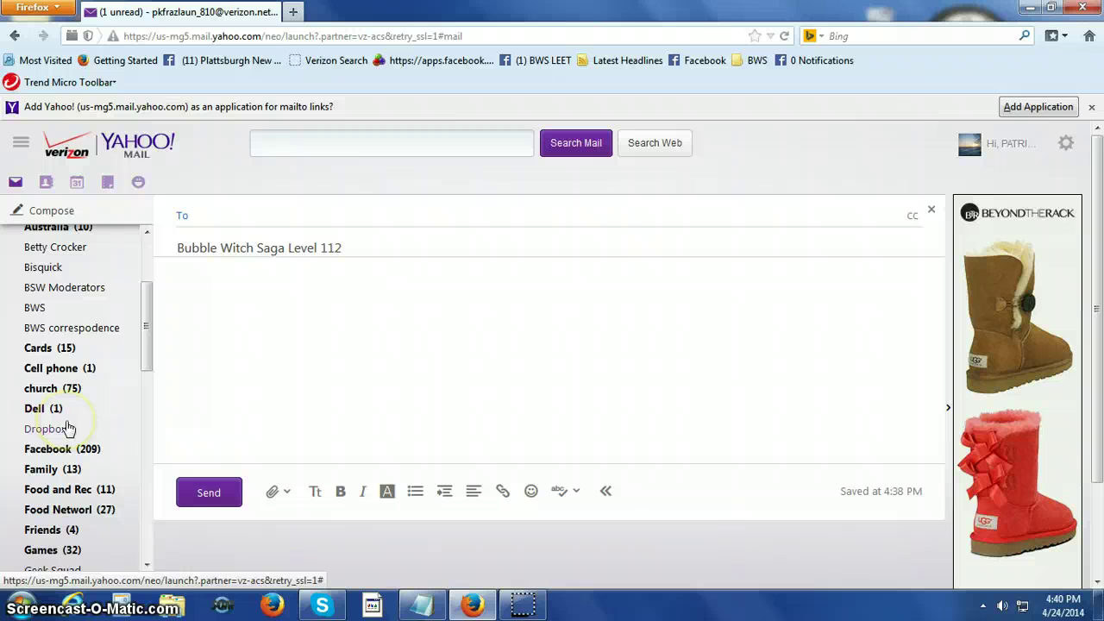
pyautogui.scroll(-3, 69, 425)
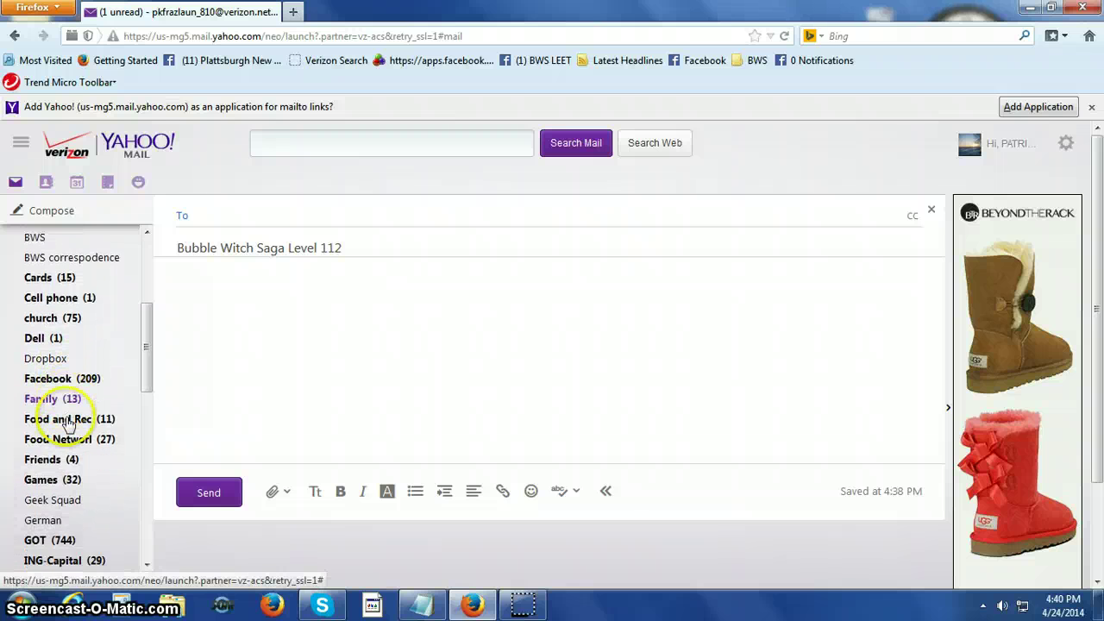
pyautogui.scroll(-4, 69, 423)
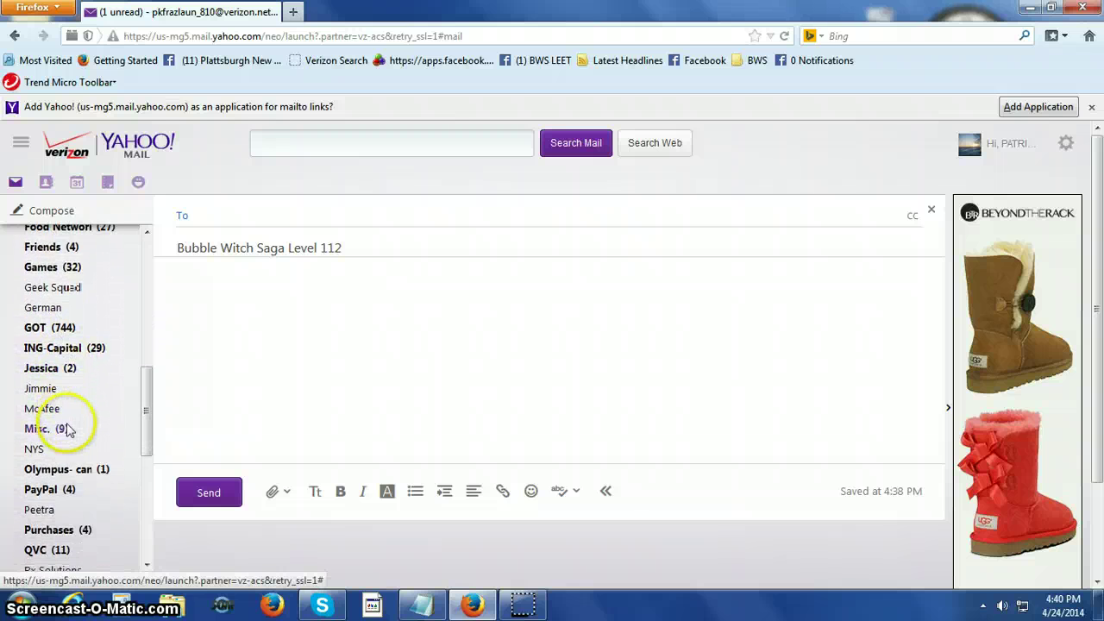
pyautogui.click(57, 474)
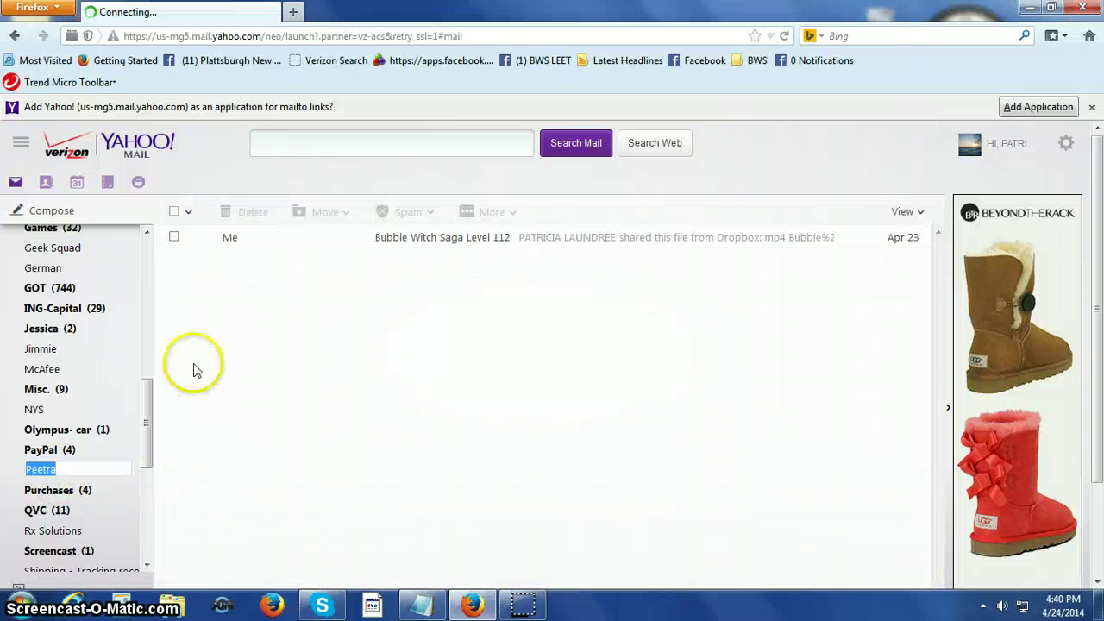
pyautogui.click(173, 236)
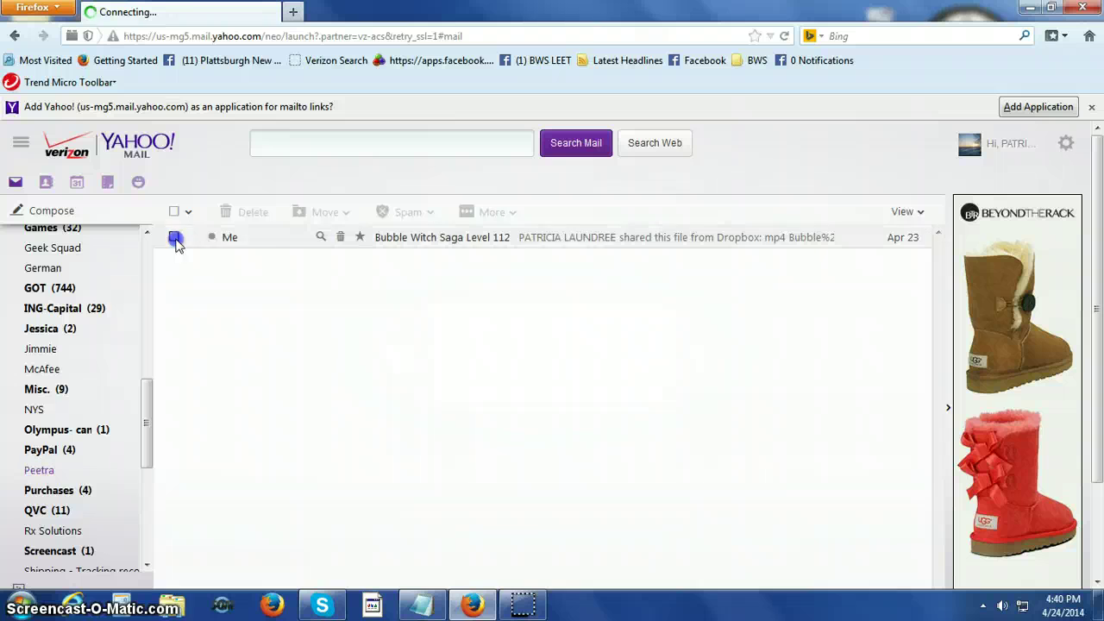
pyautogui.click(248, 242)
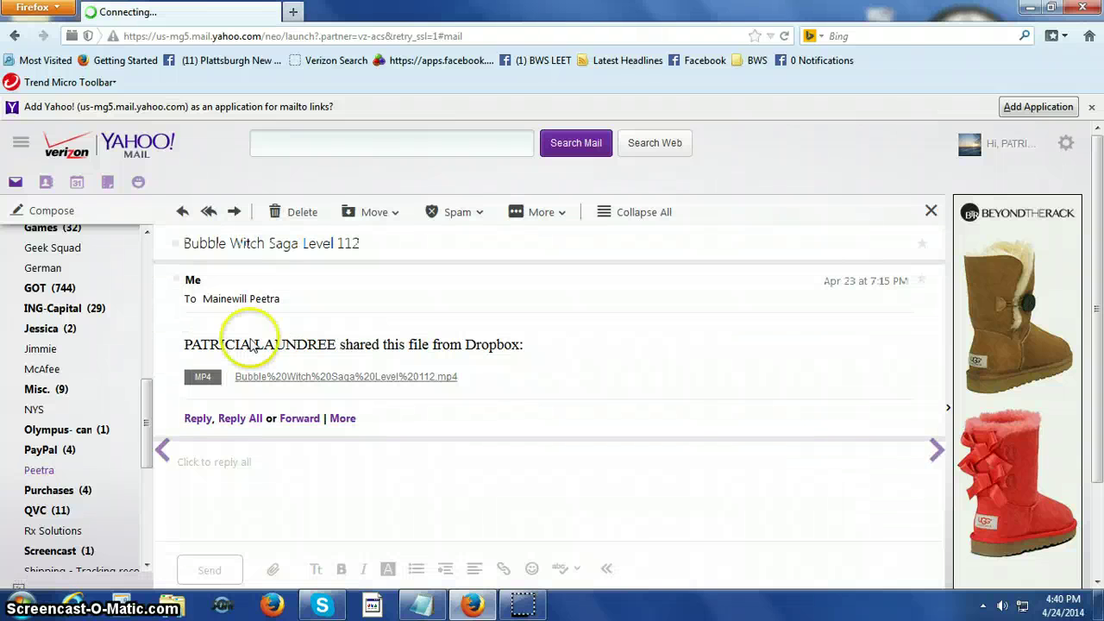
pyautogui.scroll(-2, 250, 298)
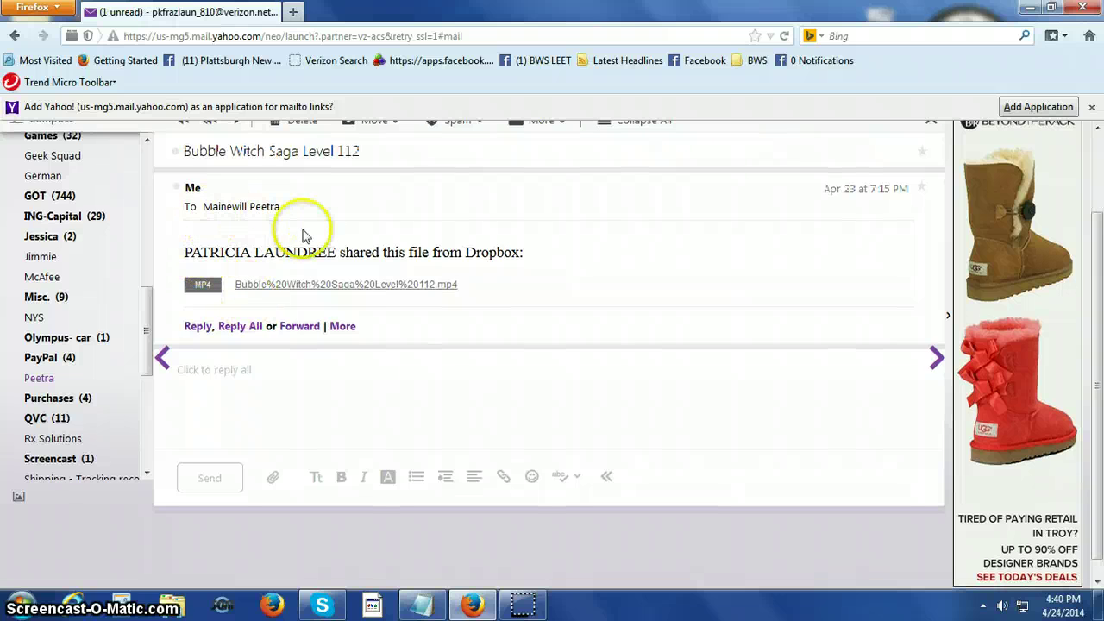
pyautogui.scroll(2, 568, 292)
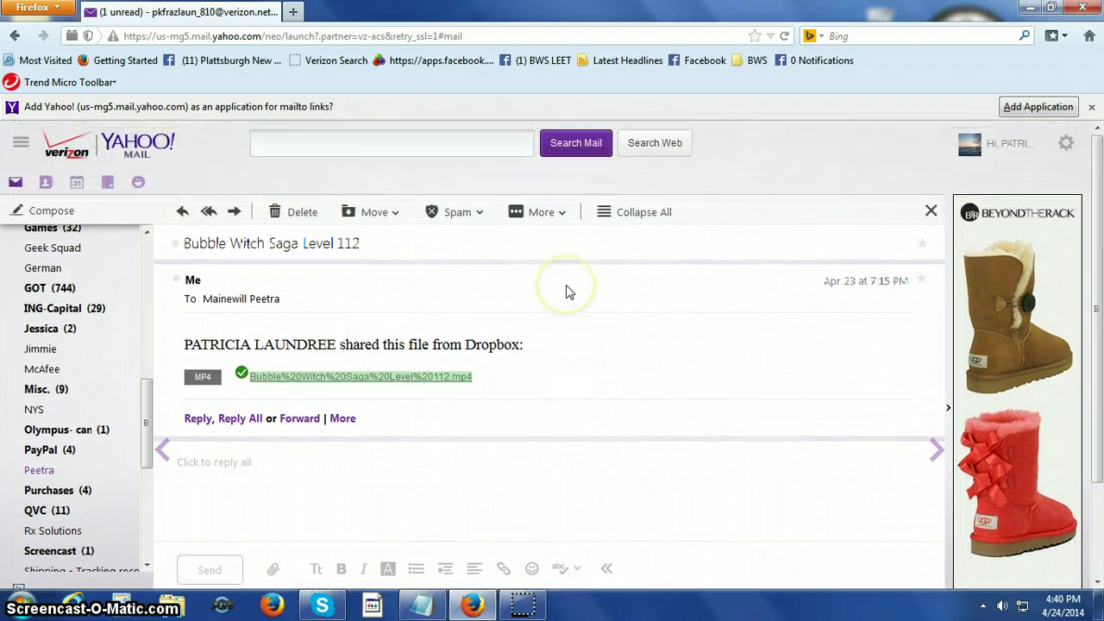